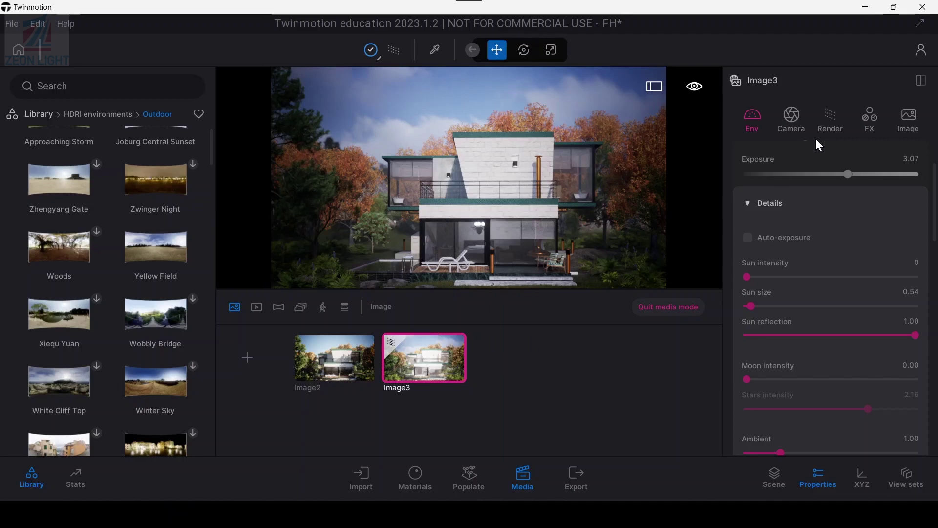
In Image3's path tracer render settings, set max bounces to 9 and samples per pixel to 105
click(832, 118)
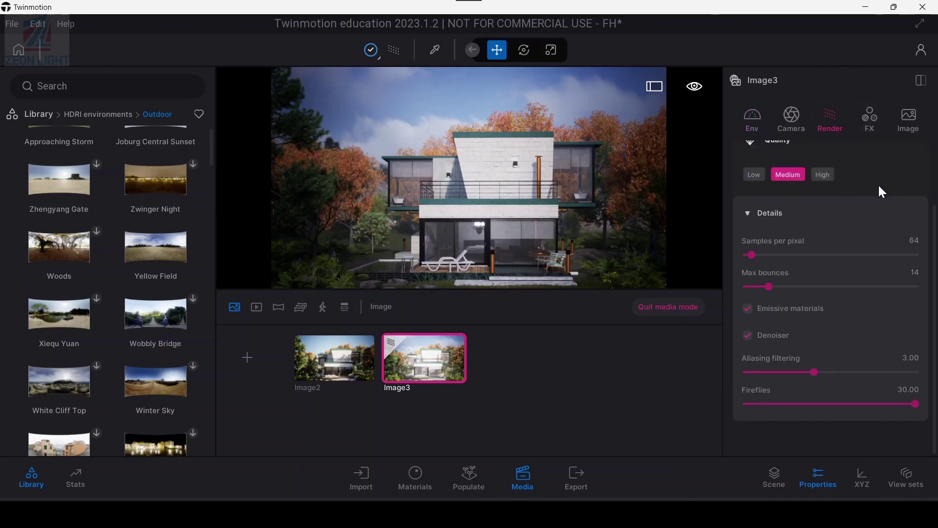
scroll(878, 184, up, 2)
scroll(876, 232, down, 1)
scroll(814, 174, up, 1)
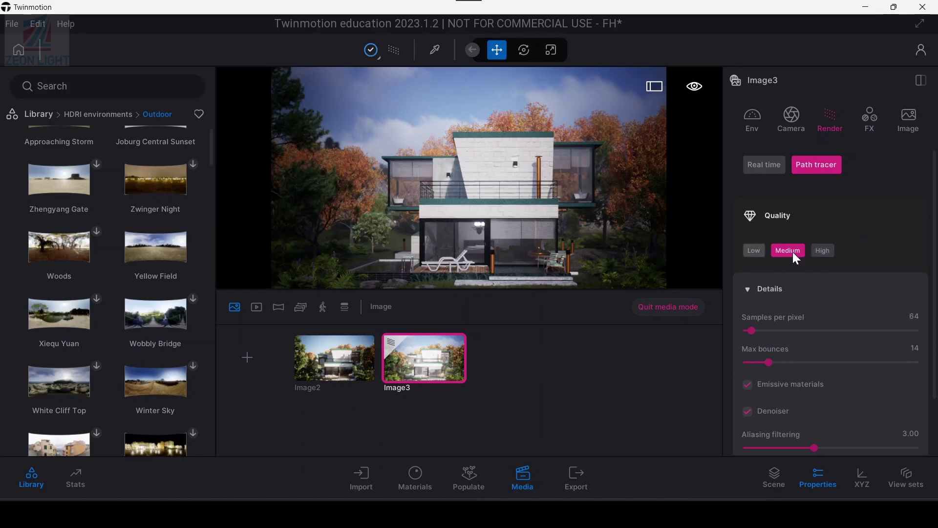
scroll(843, 278, down, 2)
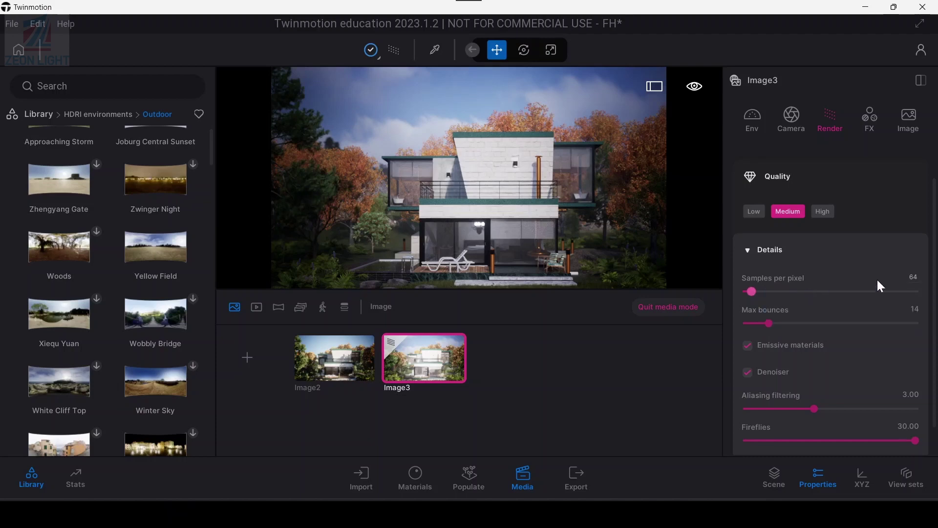
click(914, 280)
drag(769, 323, 759, 323)
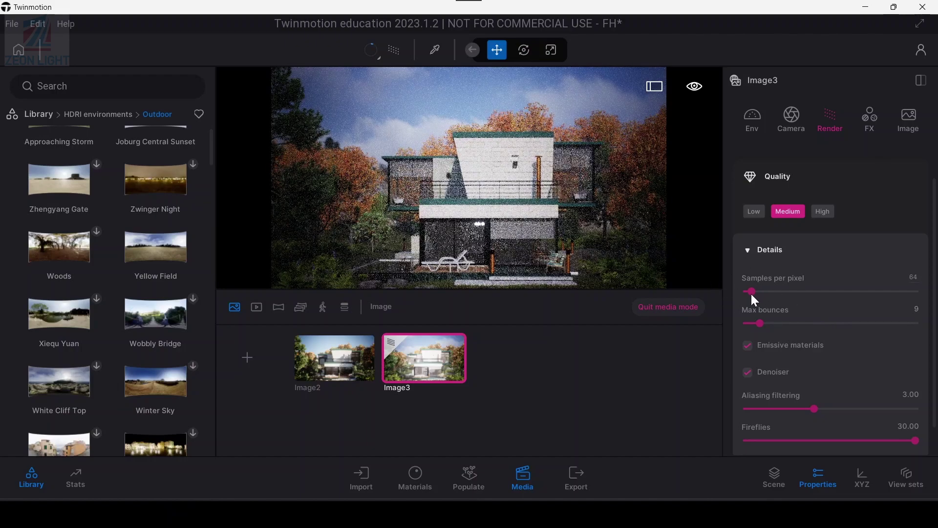
drag(752, 292, 755, 292)
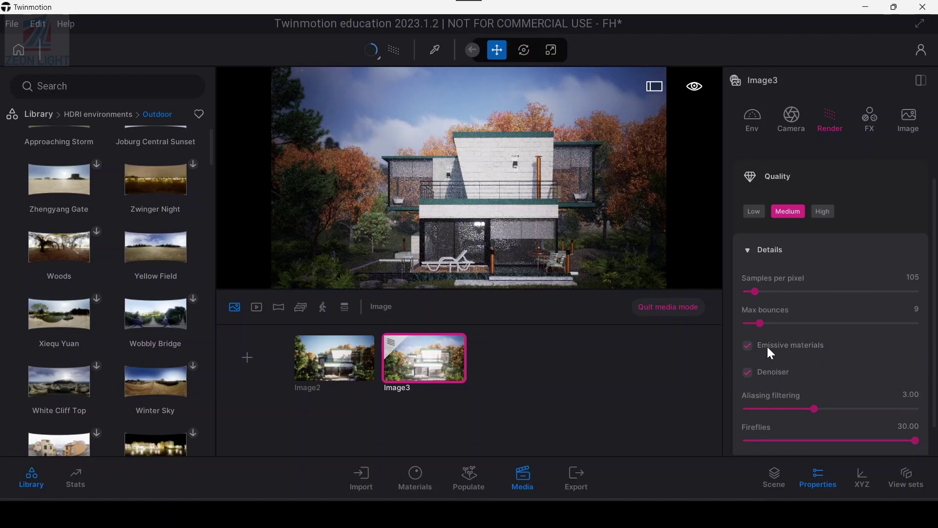
Turn emissive materials off to compare the render, and switch them back on
click(749, 344)
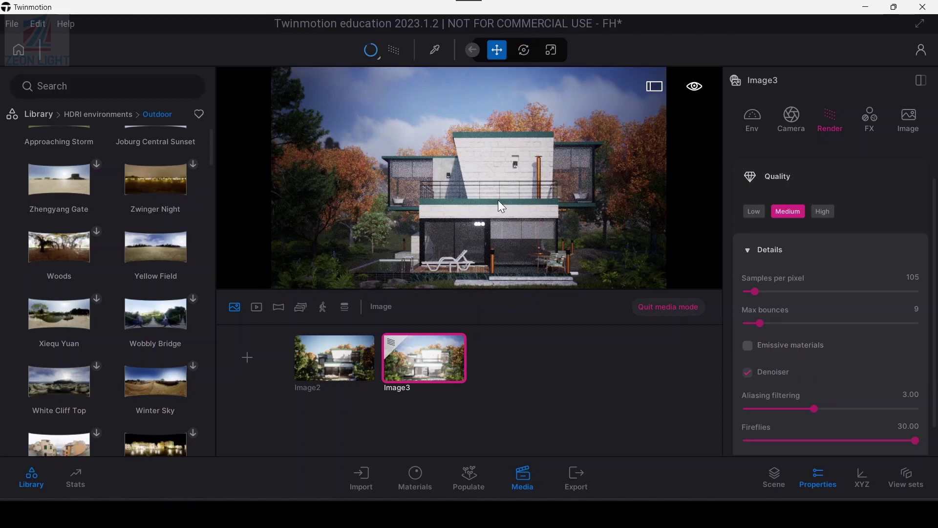
click(751, 346)
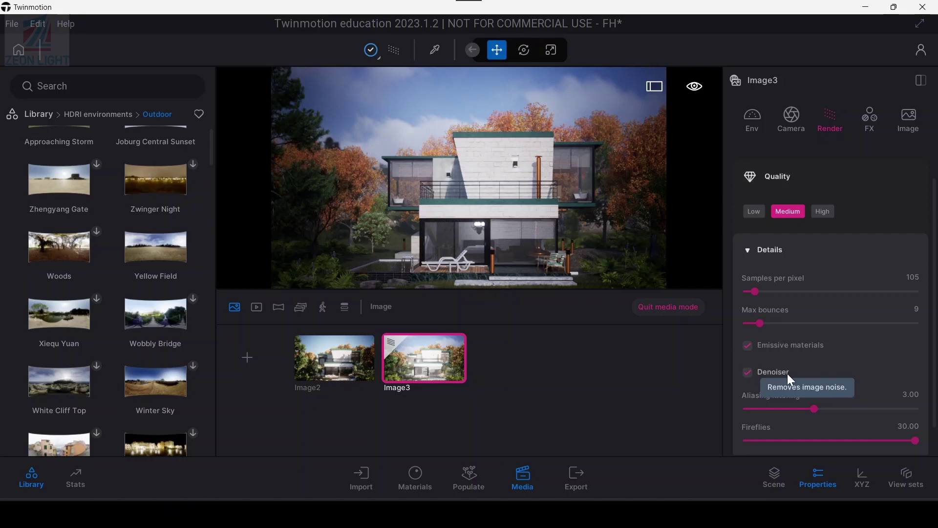
Turn the denoiser off and bring Image3's render settings back up with the path tracer active
click(748, 374)
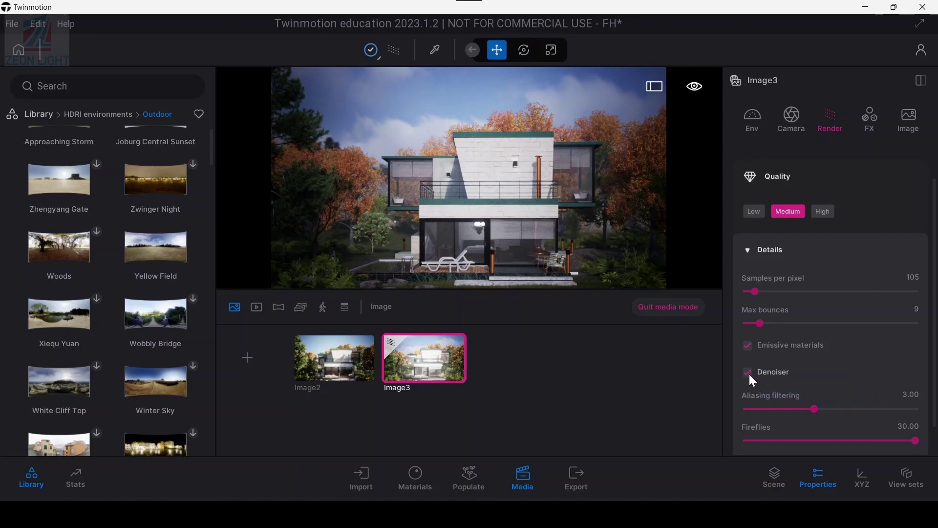
click(536, 128)
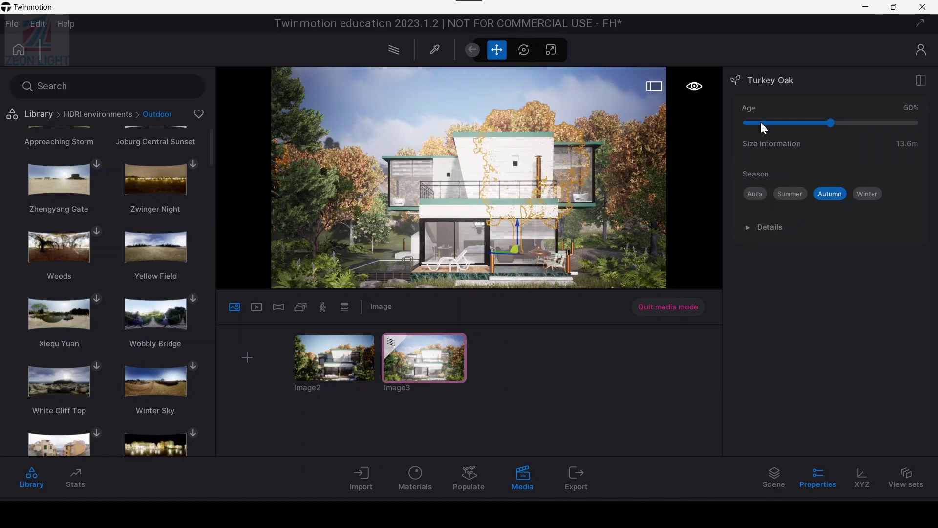
click(396, 48)
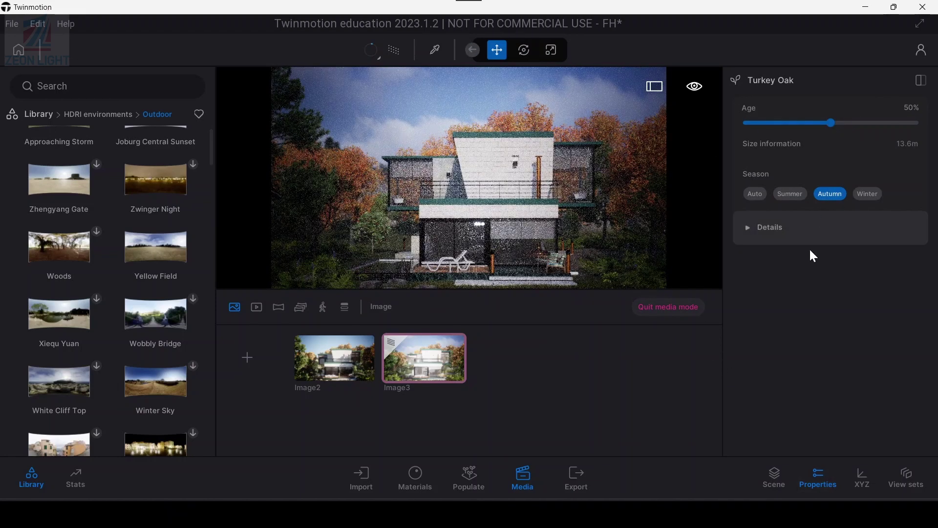
click(822, 476)
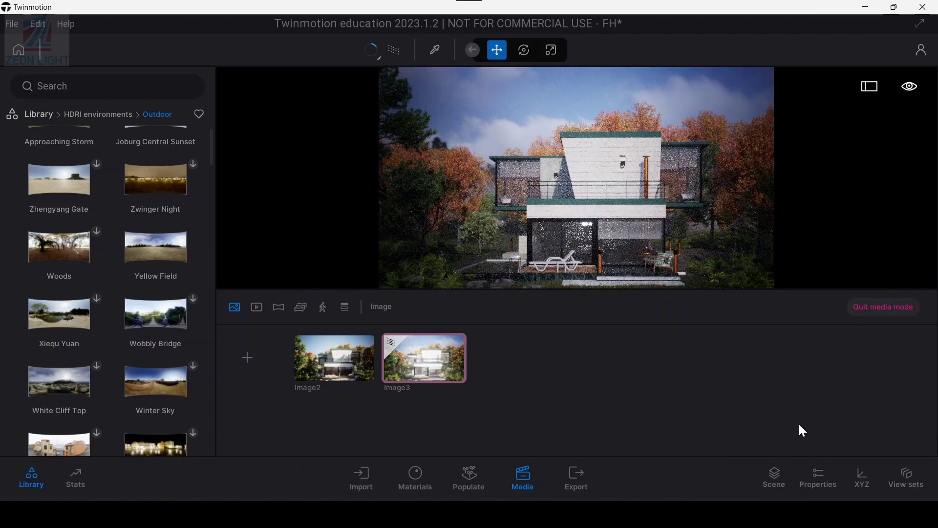
click(420, 363)
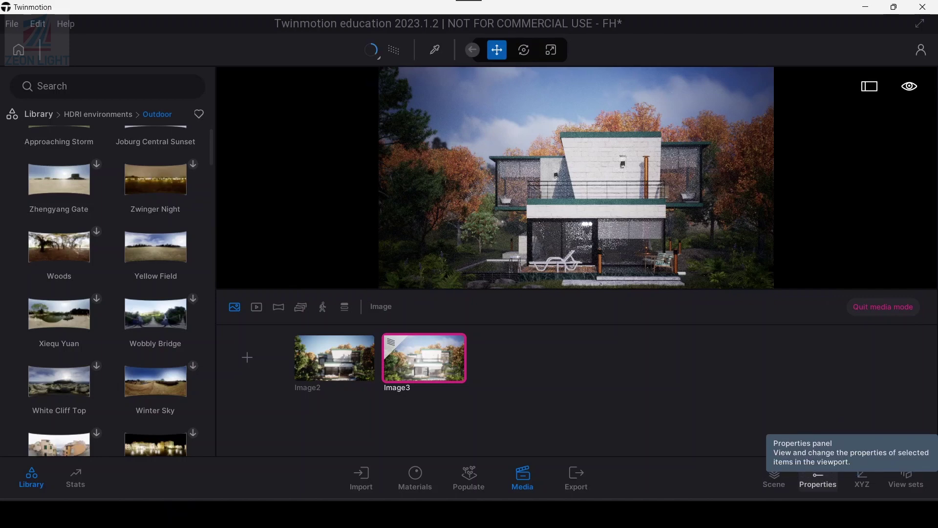
click(829, 483)
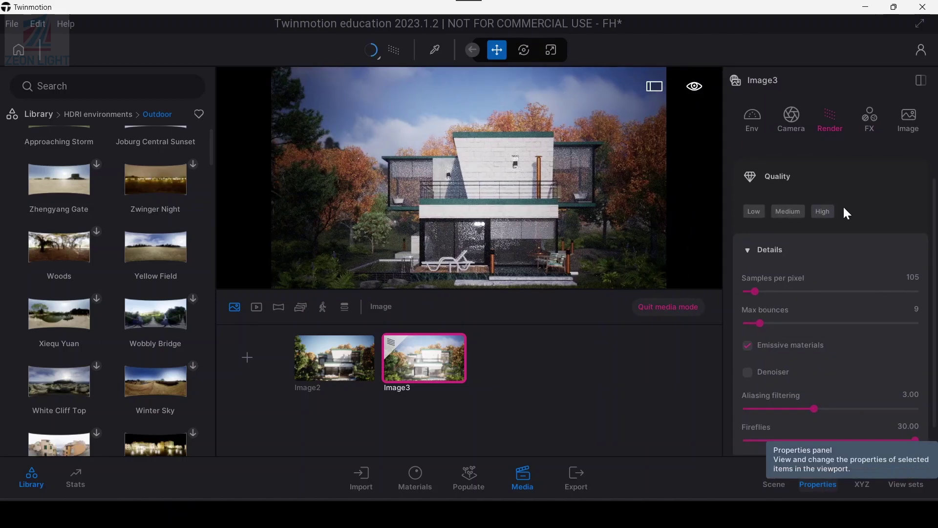
Set samples per pixel to 265 and compare the render with the denoiser on, leaving it off
scroll(806, 364, down, 1)
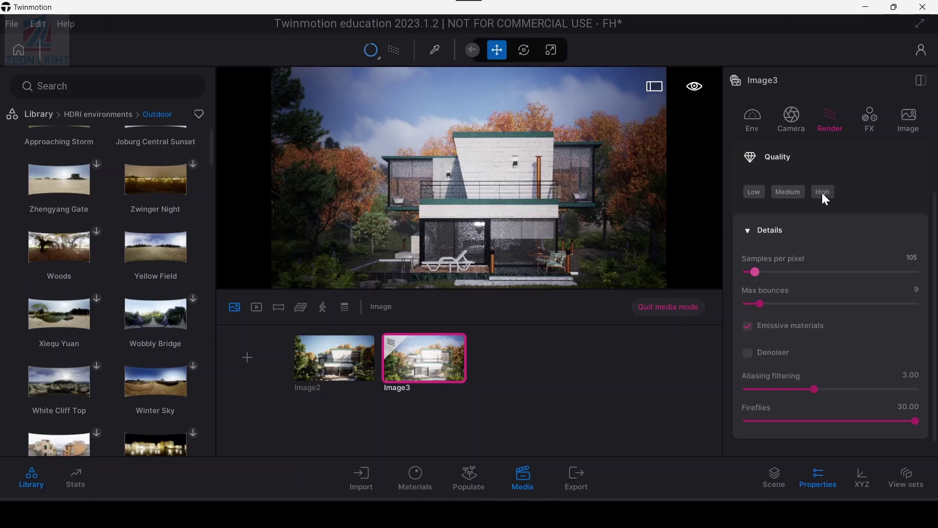
drag(759, 272, 769, 272)
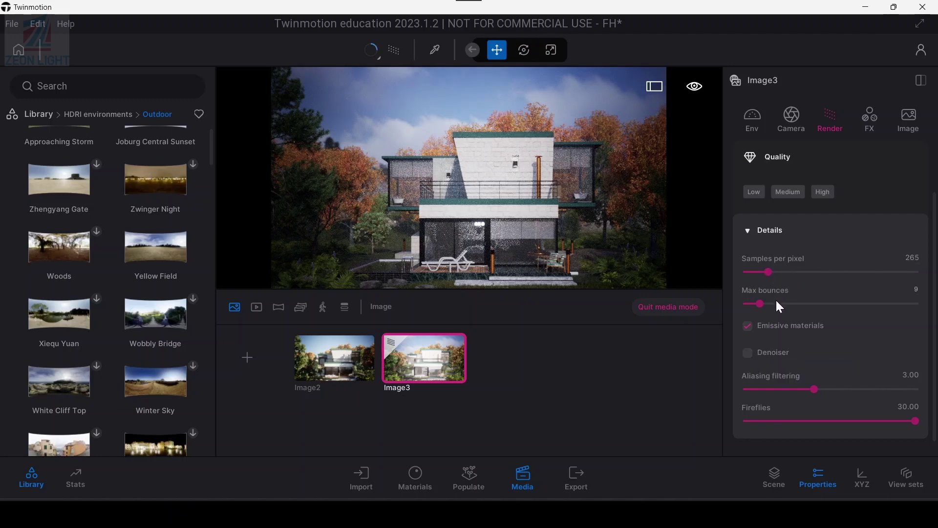
click(749, 354)
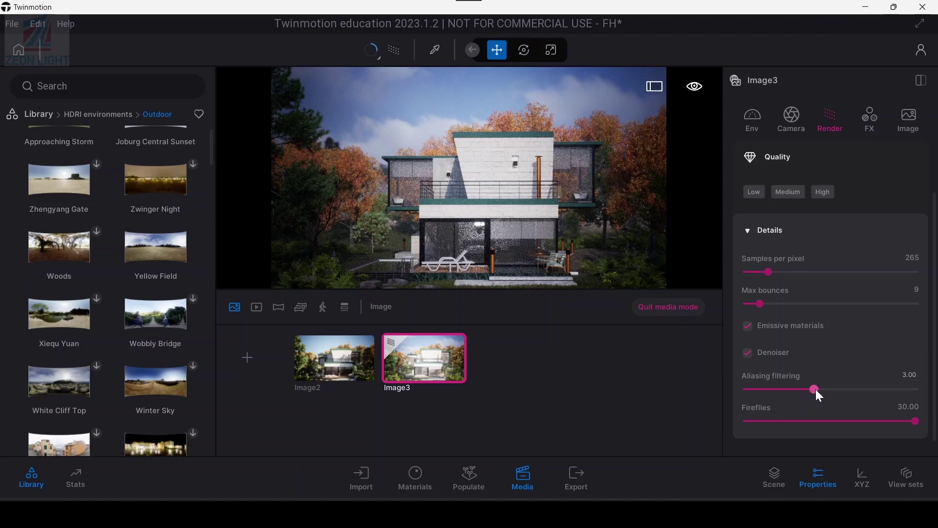
click(749, 352)
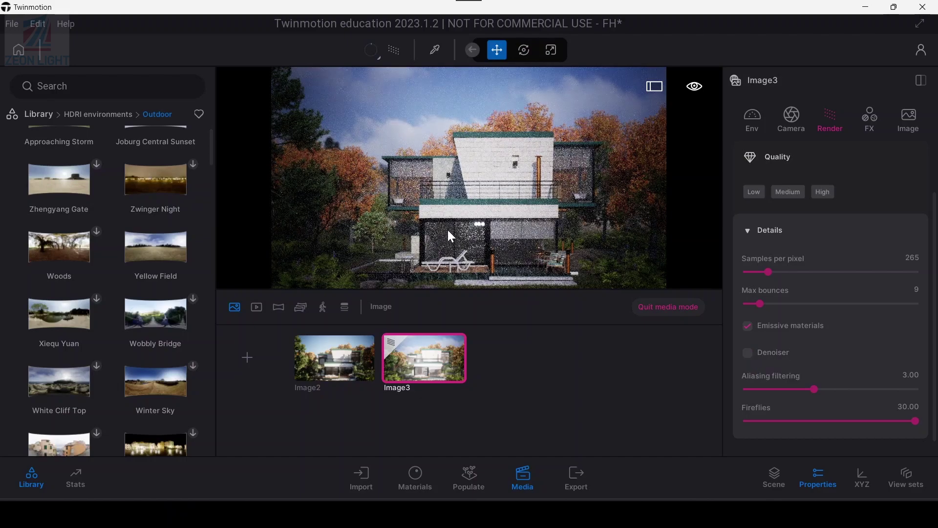
Re-enable the denoiser and raise aliasing filtering to 4.36 and up to 4.93
drag(818, 390, 860, 388)
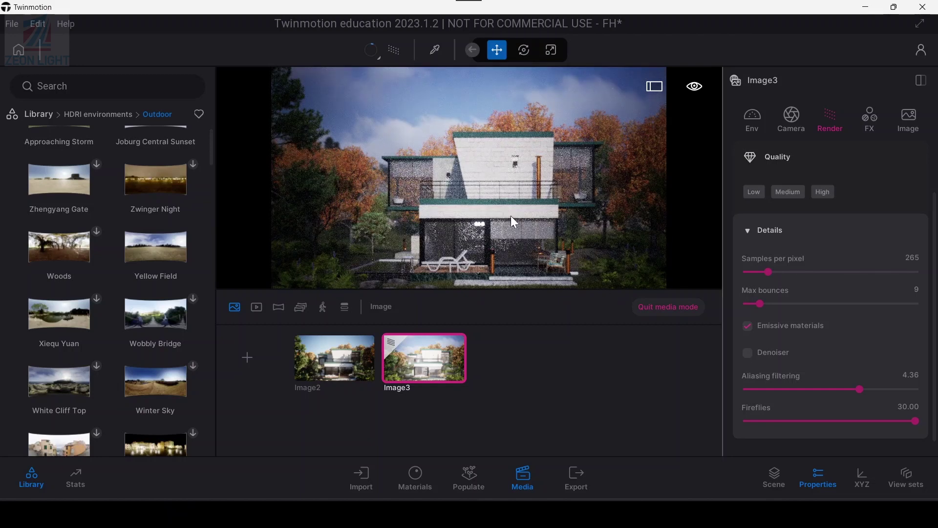
click(747, 354)
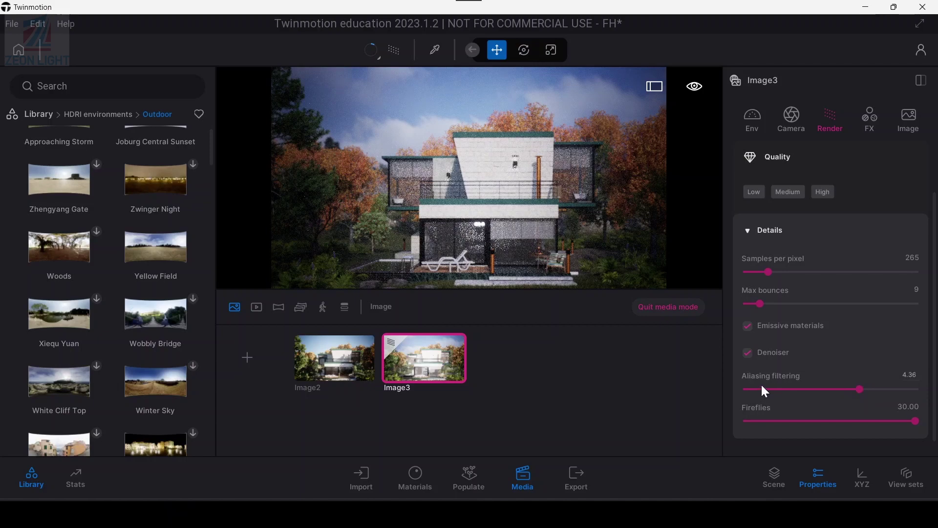
drag(861, 390, 879, 389)
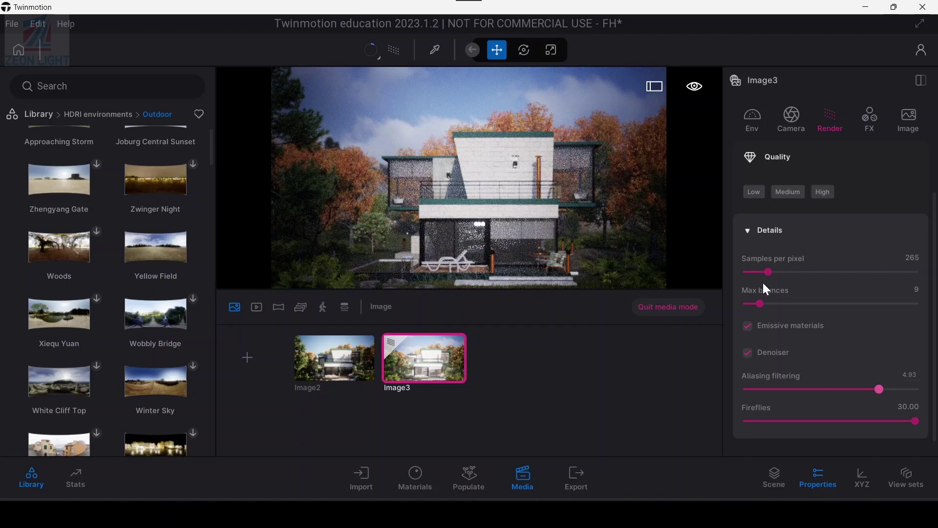
click(371, 51)
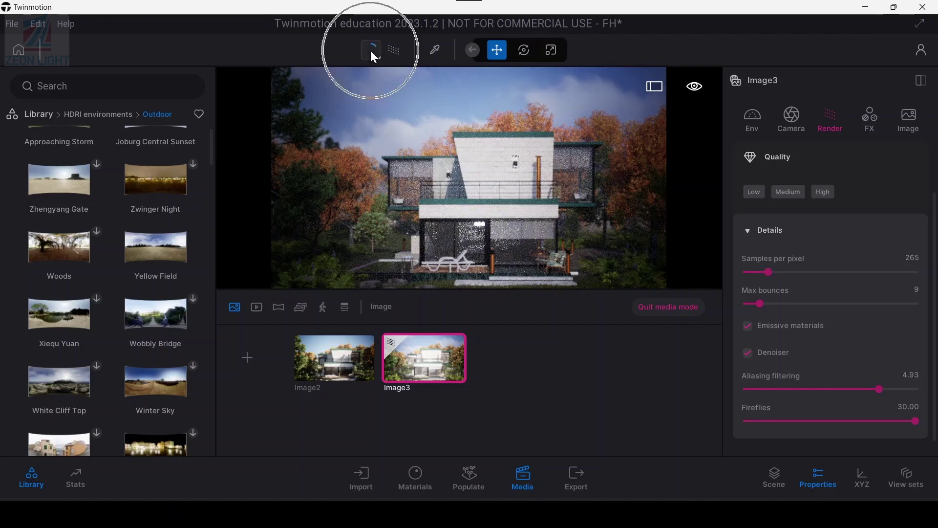
click(371, 51)
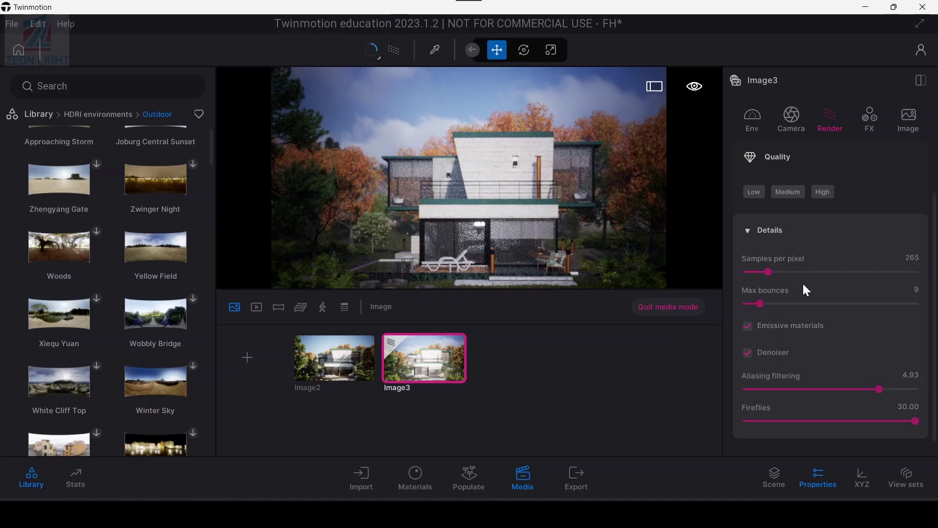
Try a Fireflies value of 25.77 and return it to 30.00
scroll(875, 404, down, 1)
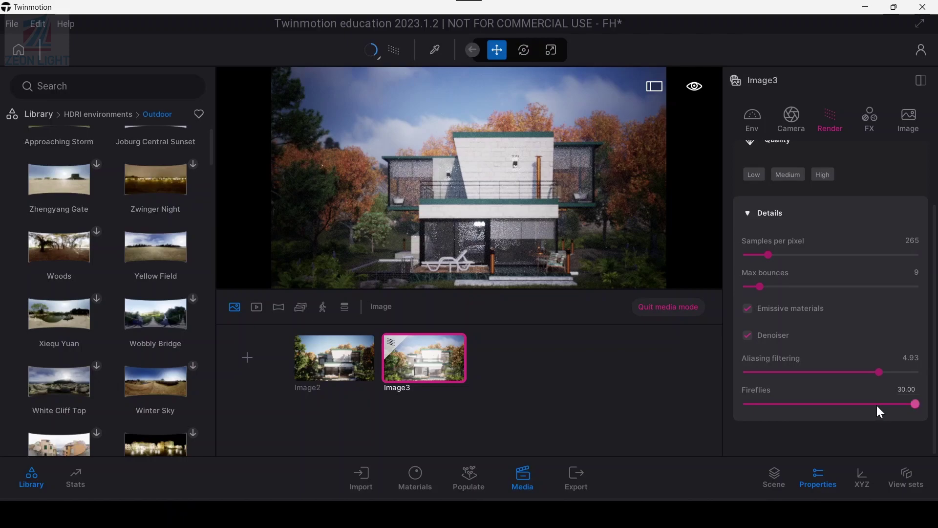
click(897, 405)
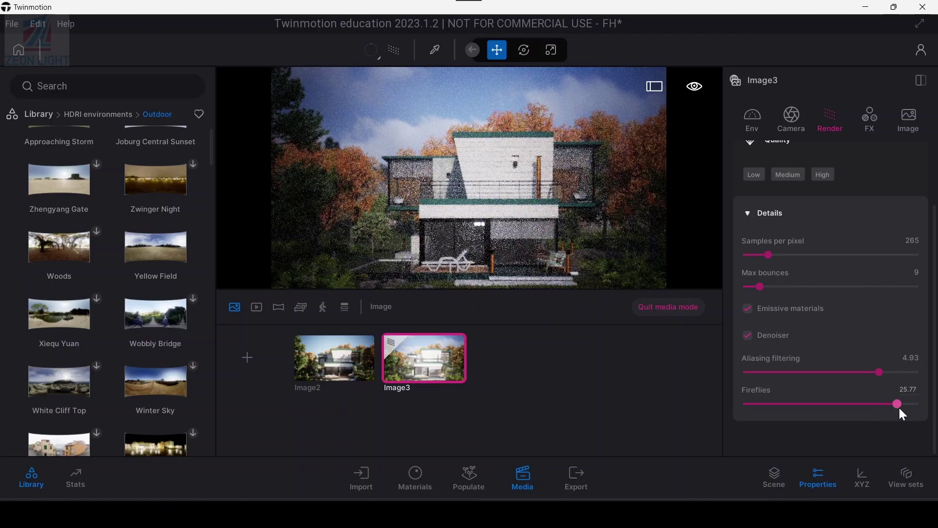
drag(901, 404, 920, 405)
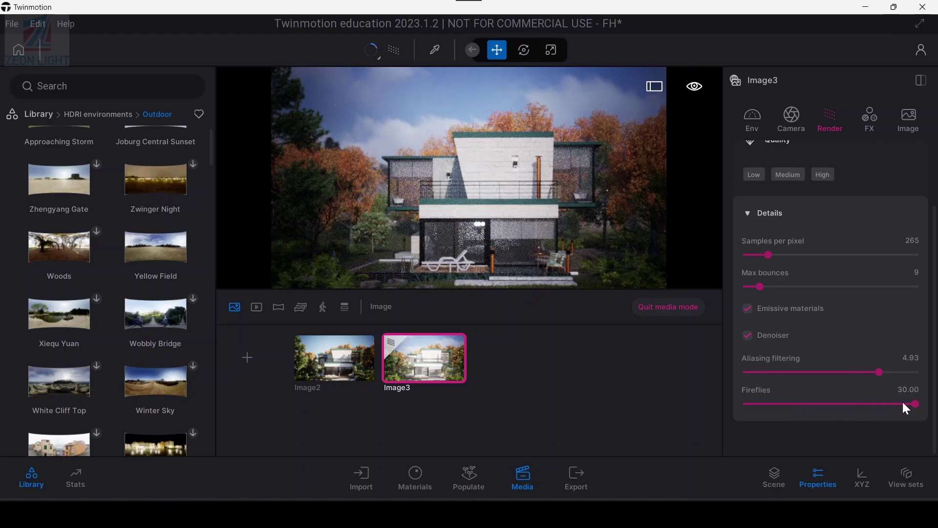
Set Fireflies to -10.00, and set aliasing filtering to 2.30 after trying 1.00
drag(758, 401, 728, 402)
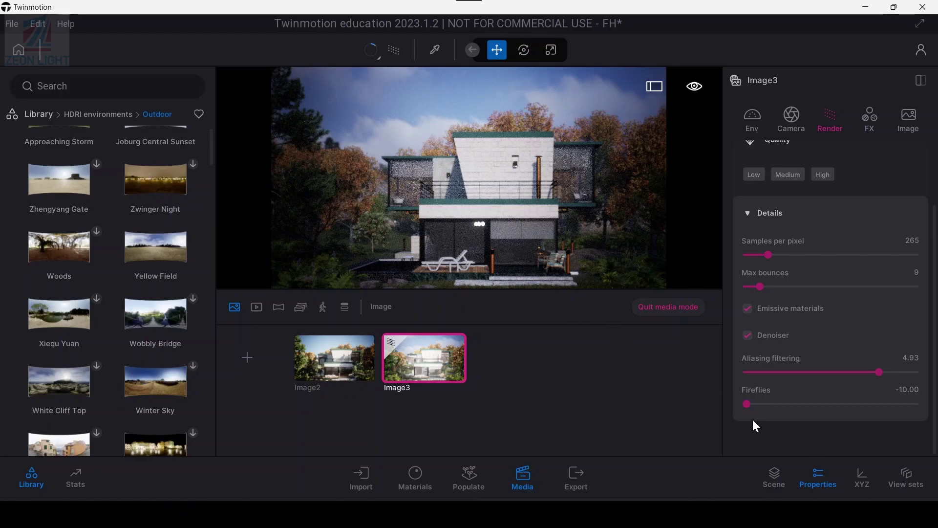
mouse_move(747, 404)
mouse_down()
mouse_move(731, 402)
mouse_move(749, 403)
mouse_up()
drag(880, 372, 694, 373)
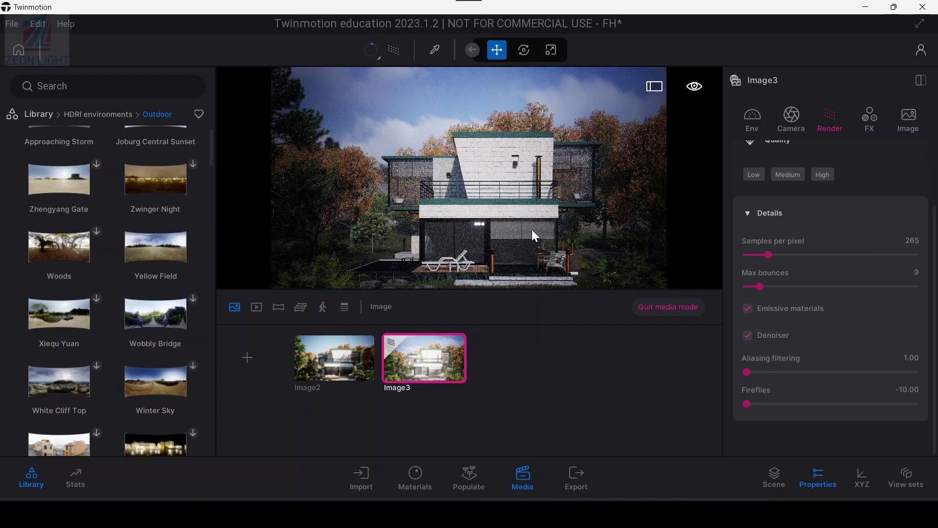
drag(746, 373, 788, 375)
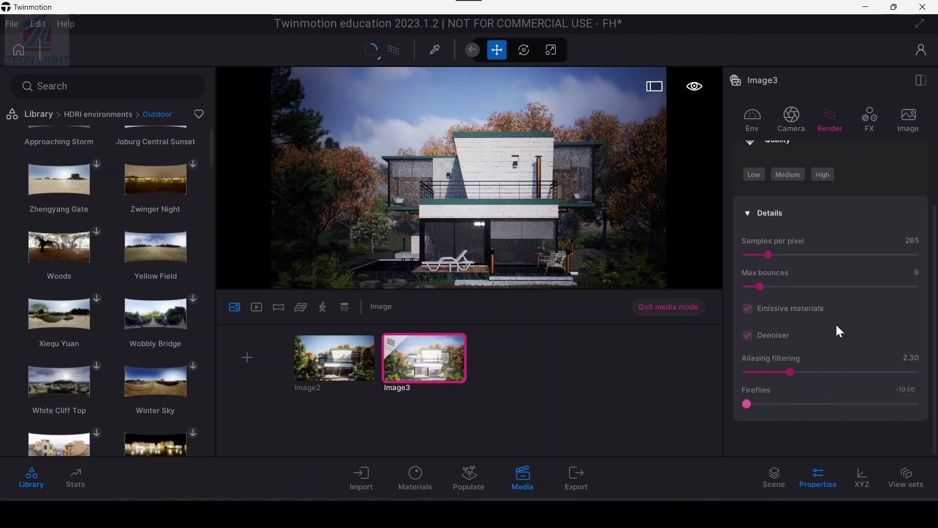
scroll(751, 190, up, 2)
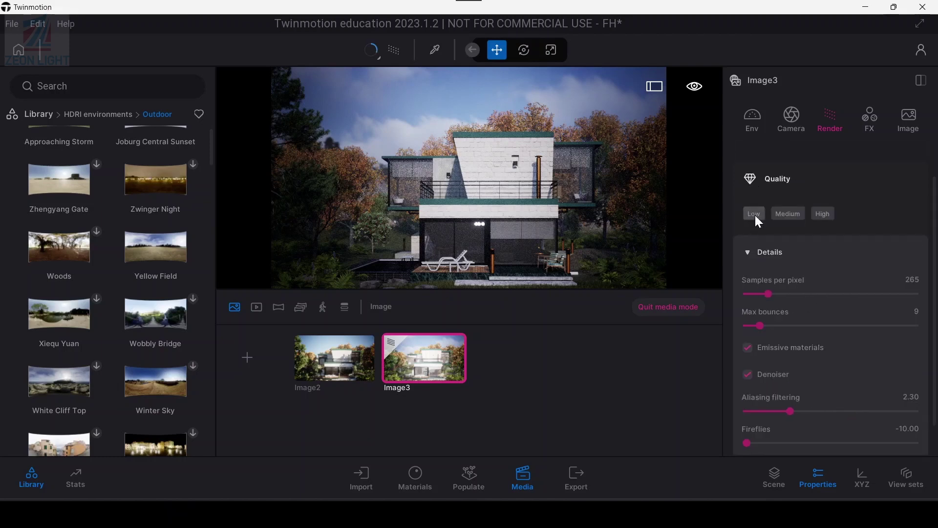